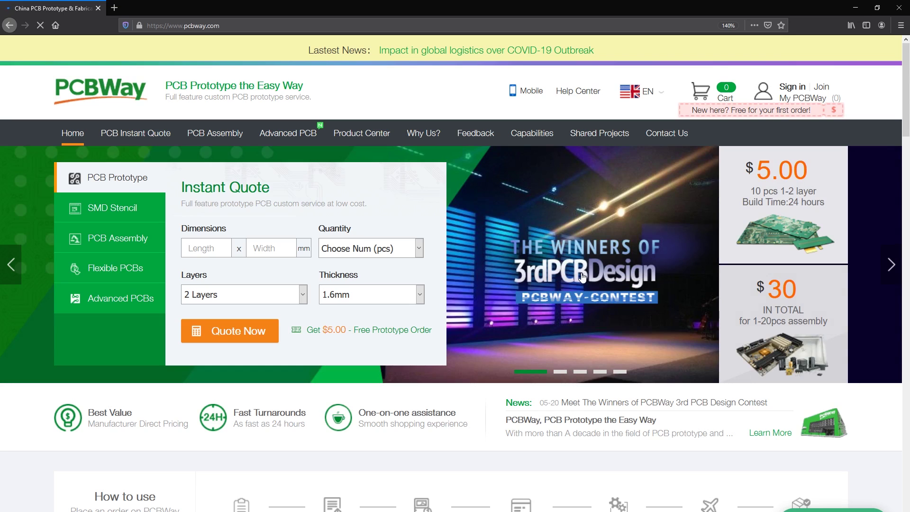
# Step: Scroll down the PCBWay homepage to look over its PCB prototype offerings
pyautogui.scroll(-15, 521, 285)
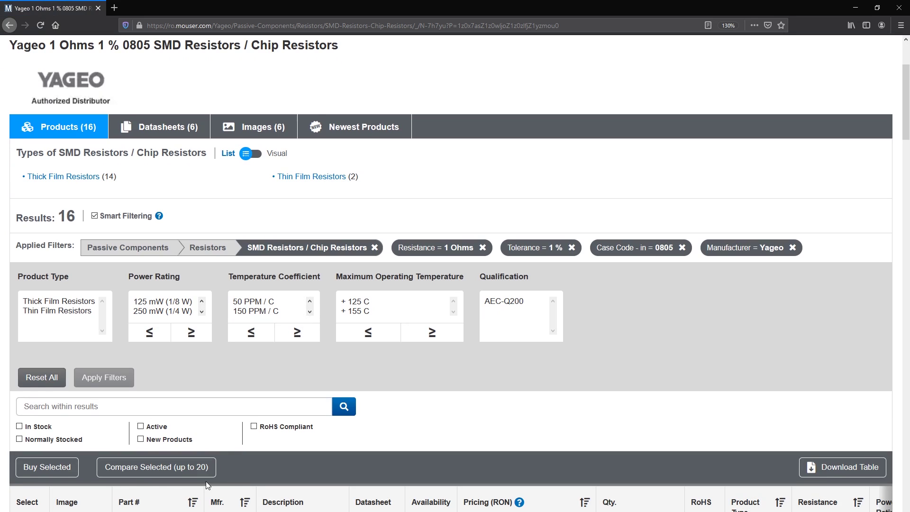
# Step: Bring the Yageo results' Temperature Coefficient column into view and highlight the 200 PPM/C rating
pyautogui.scroll(-3, 230, 448)
pyautogui.scroll(-3, 231, 451)
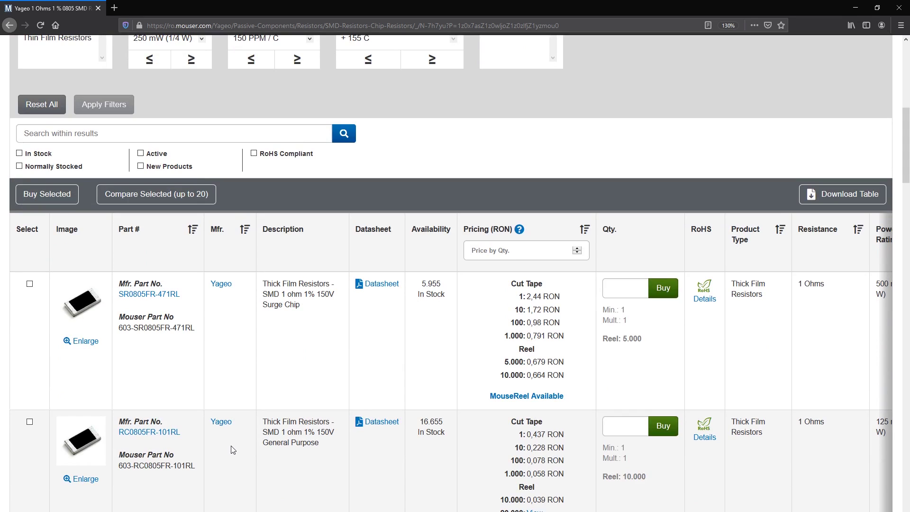
pyautogui.scroll(-3, 232, 449)
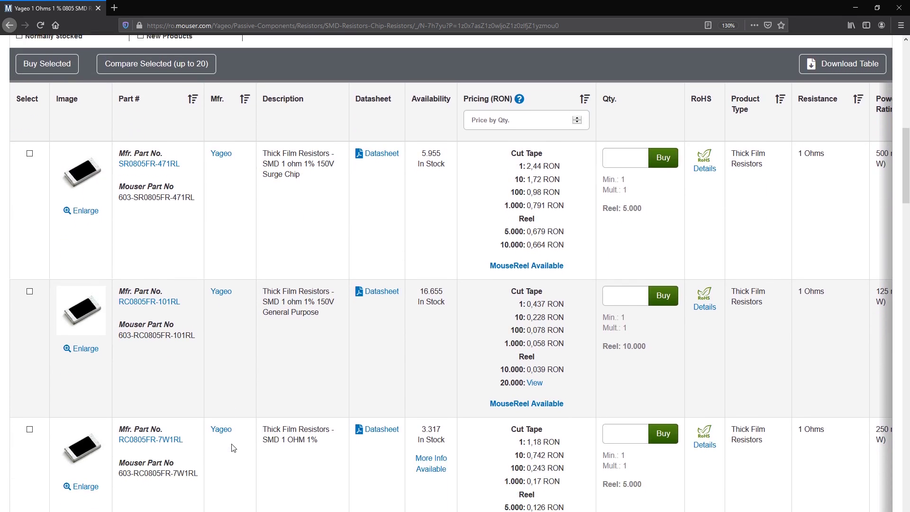
pyautogui.moveTo(327, 307); pyautogui.dragTo(265, 304)
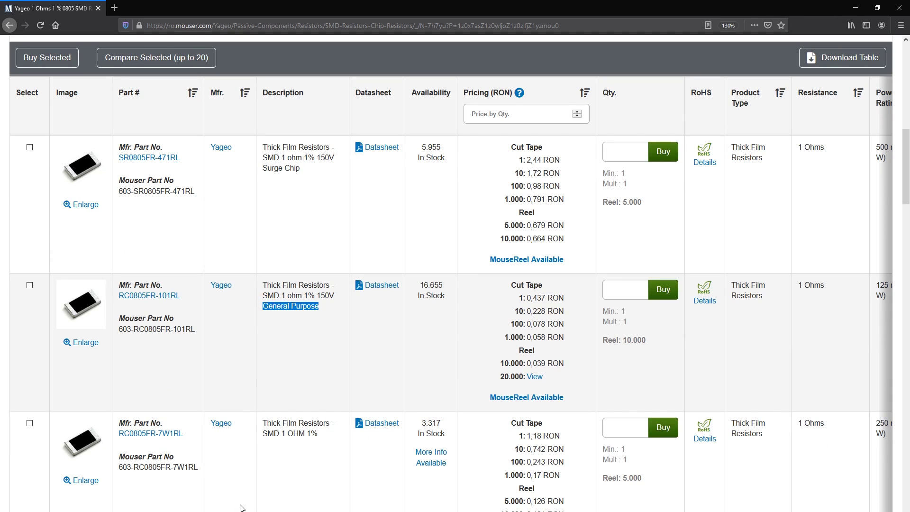
pyautogui.hscroll(5, 574, 294)
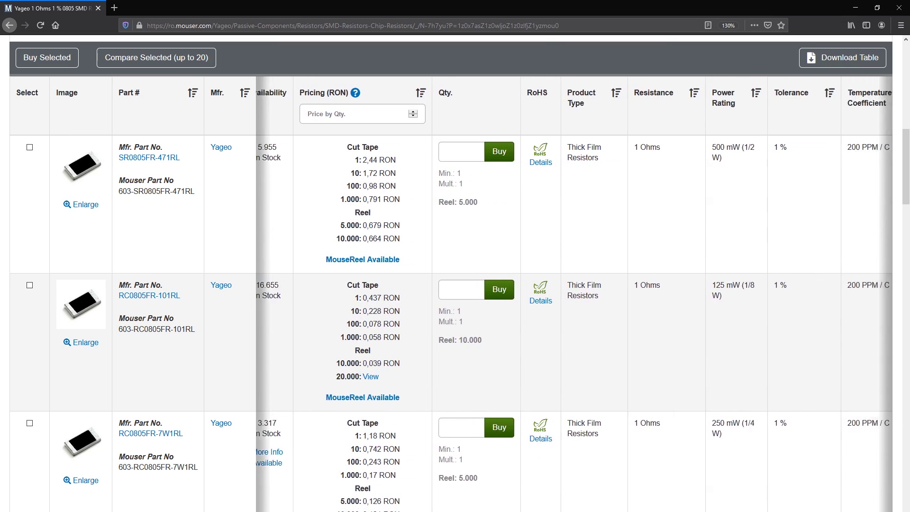
pyautogui.hscroll(5, 574, 294)
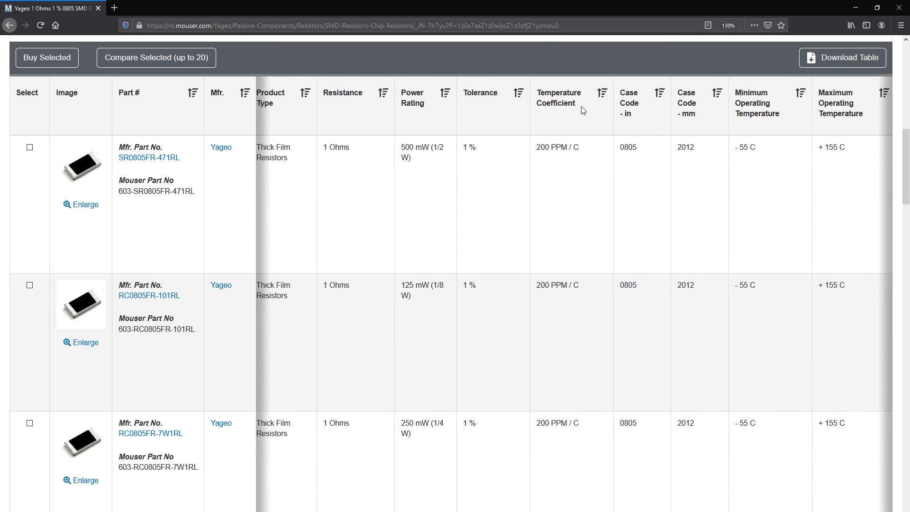
pyautogui.moveTo(581, 106); pyautogui.dragTo(537, 94)
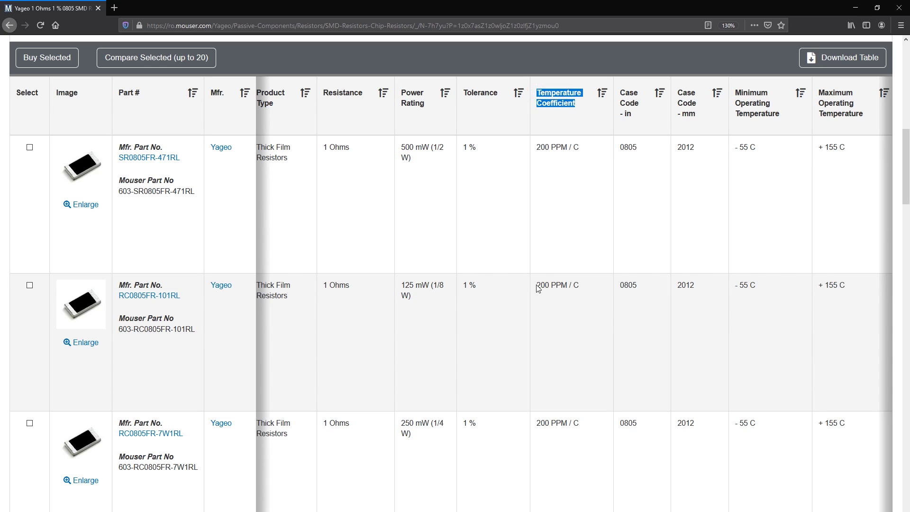
pyautogui.moveTo(537, 284); pyautogui.dragTo(580, 287)
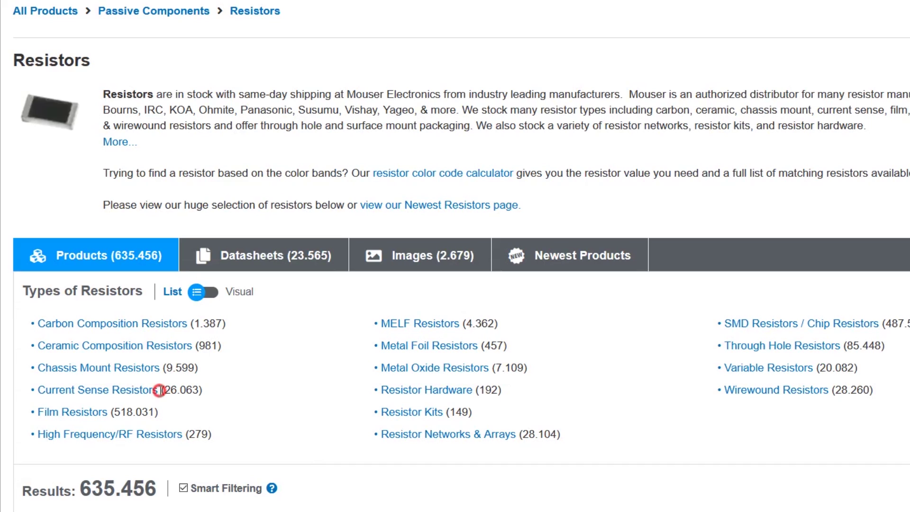
# Step: Open the Current Sense Resistors category and scroll down to its SMD results
pyautogui.moveTo(161, 388); pyautogui.dragTo(32, 388)
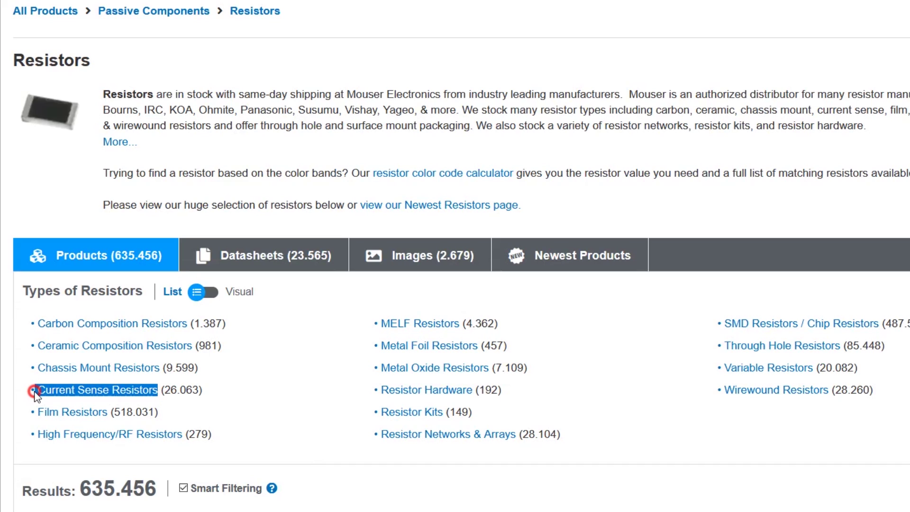
pyautogui.click(76, 391)
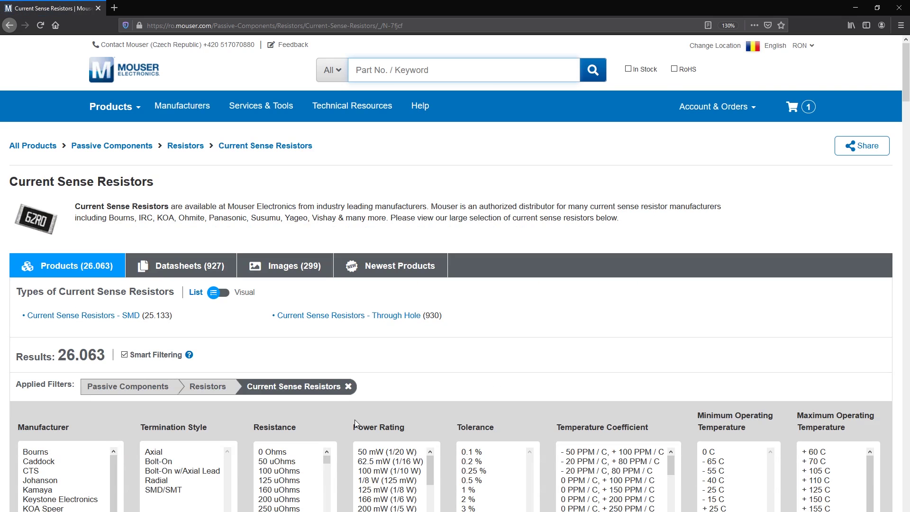
pyautogui.scroll(-5, 405, 404)
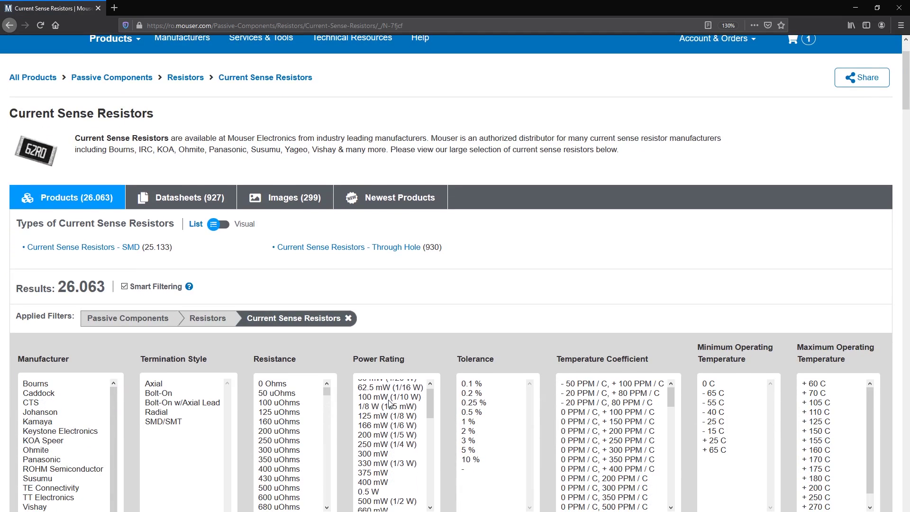
pyautogui.scroll(-2, 336, 310)
pyautogui.scroll(-1, 334, 306)
pyautogui.moveTo(326, 324); pyautogui.dragTo(322, 372)
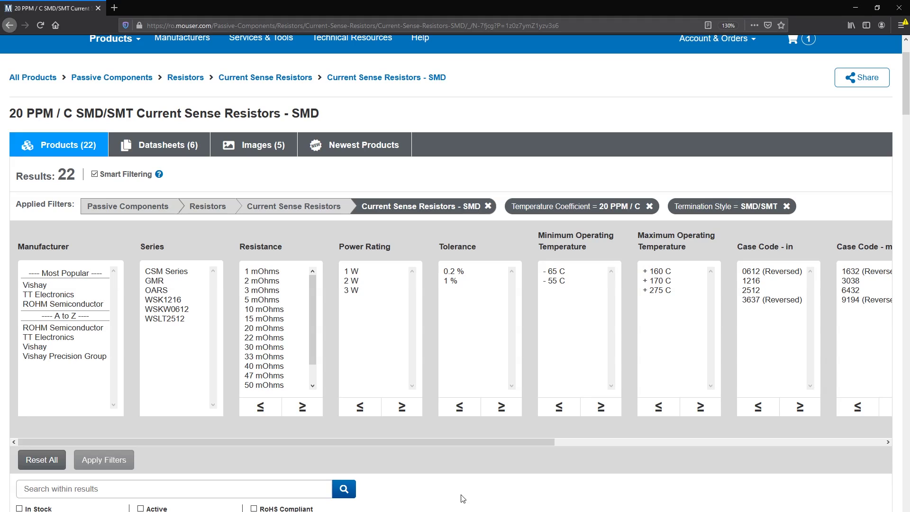
pyautogui.scroll(-2, 464, 490)
pyautogui.scroll(-5, 464, 489)
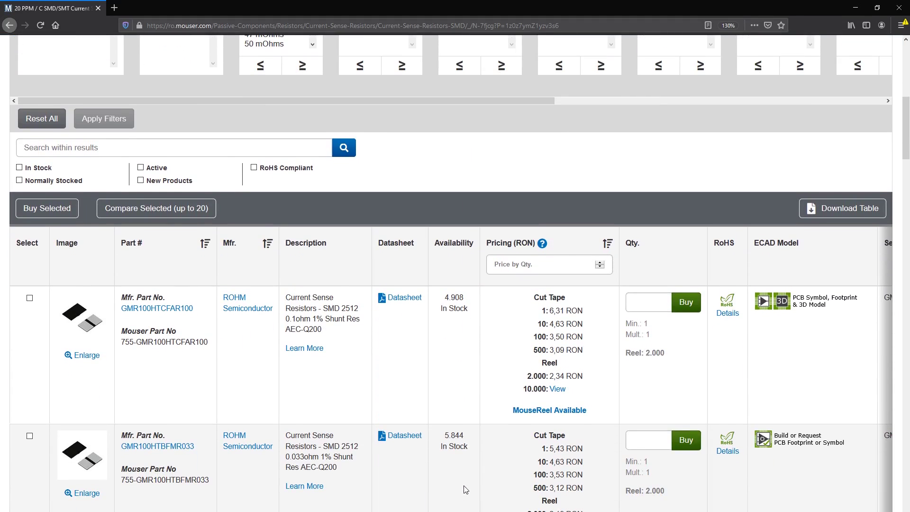
# Step: Highlight the first part's current sense description and its 20 PPM/C rating
pyautogui.moveTo(285, 296); pyautogui.dragTo(317, 309)
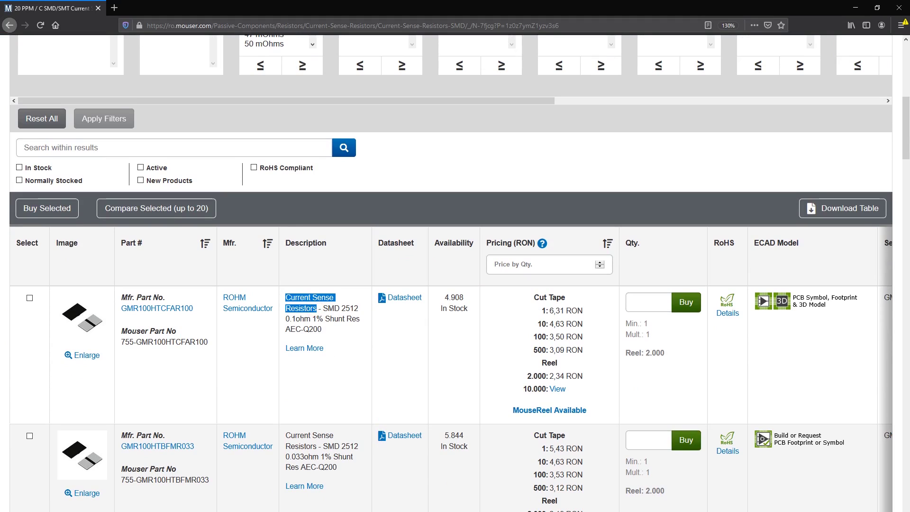
pyautogui.hscroll(10, 631, 319)
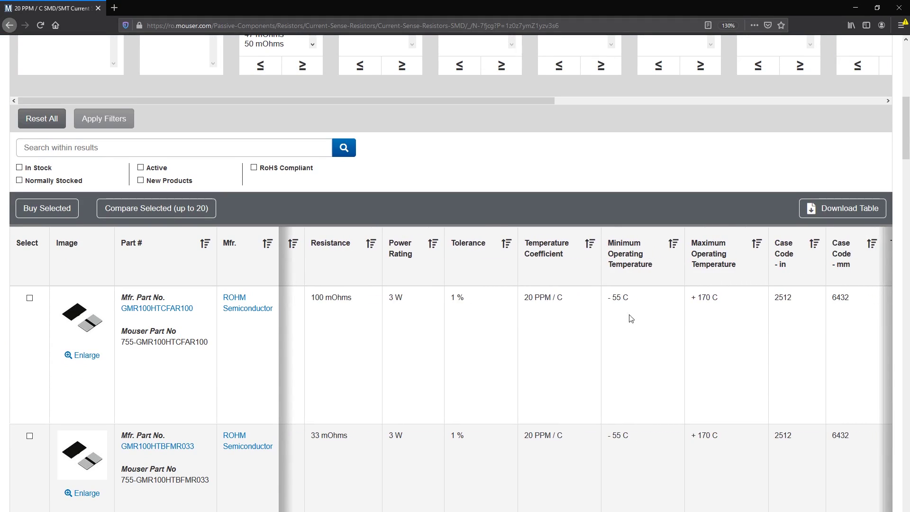
pyautogui.moveTo(524, 298); pyautogui.dragTo(565, 306)
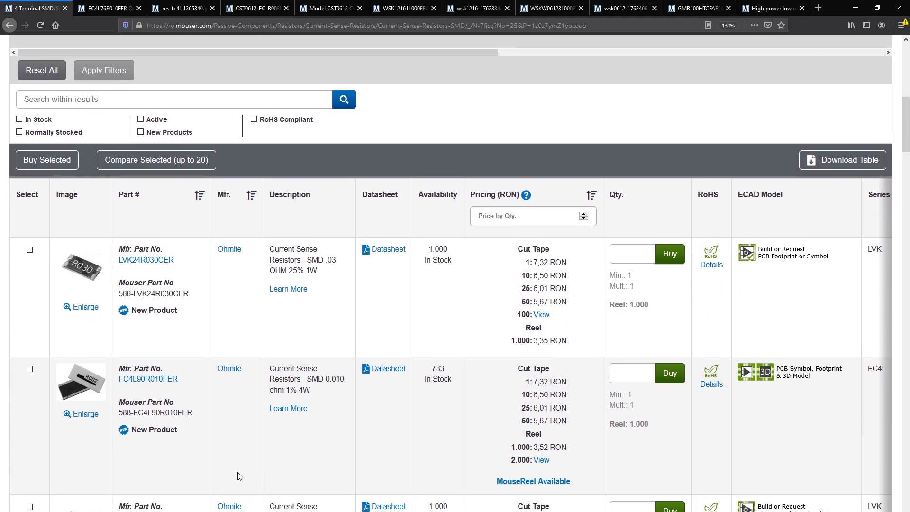
# Step: Show the first listed part's 4 Terminal termination style in the results table
pyautogui.hscroll(10, 239, 477)
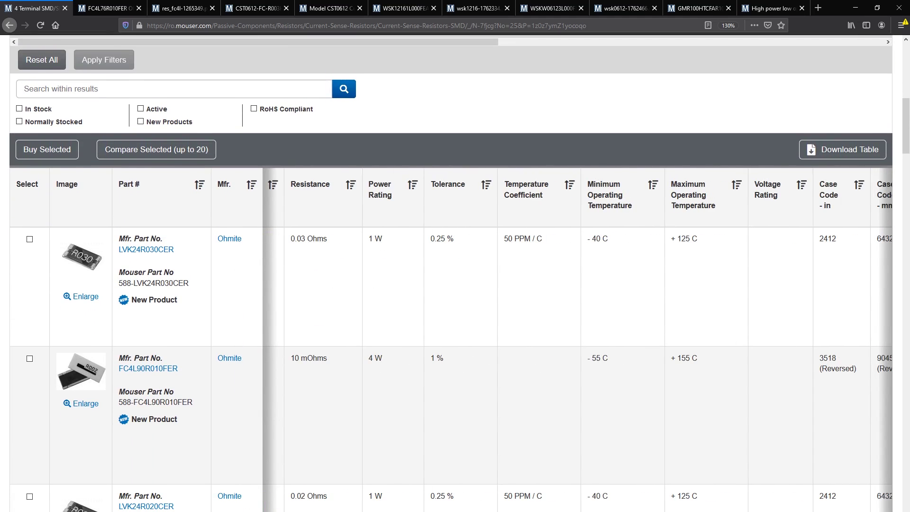
pyautogui.hscroll(8, 577, 340)
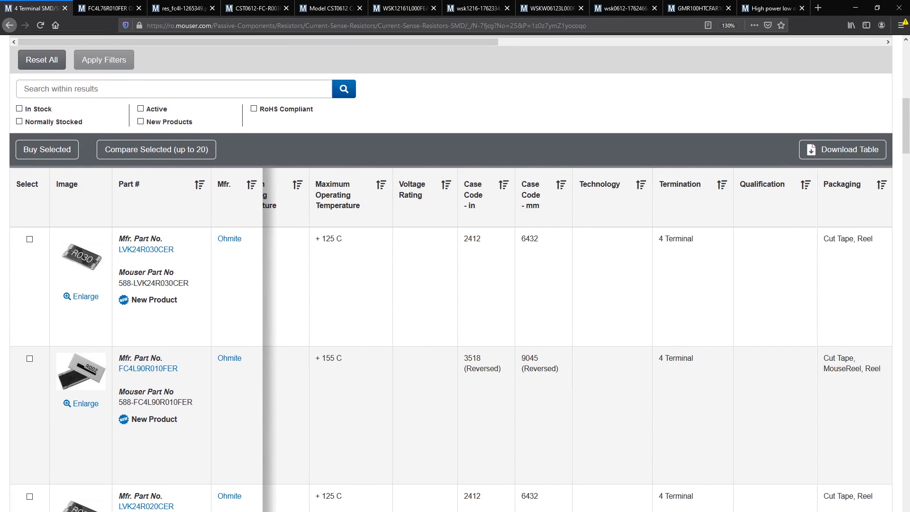
pyautogui.moveTo(658, 239); pyautogui.dragTo(699, 241)
# Step: Scroll through the remaining listings and open the Ohmite FC4L76R010FER product page
pyautogui.scroll(-3, 661, 333)
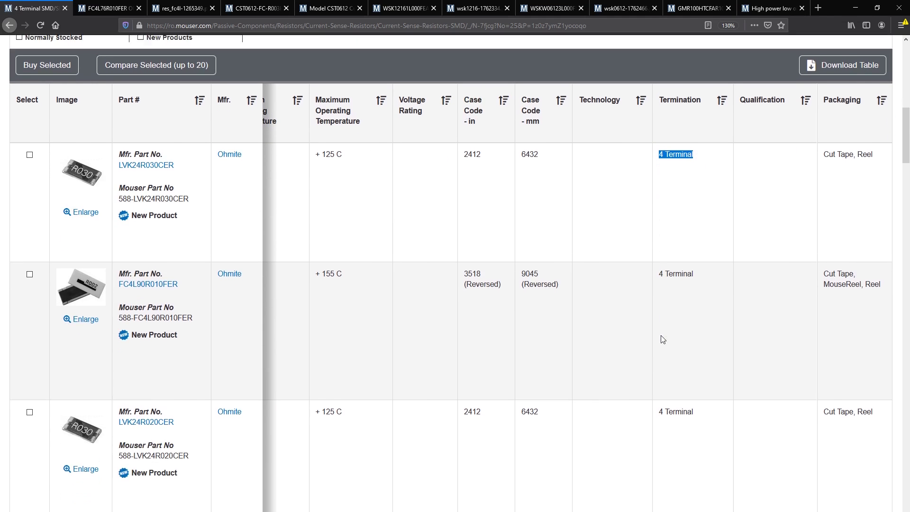
pyautogui.scroll(-15, 662, 339)
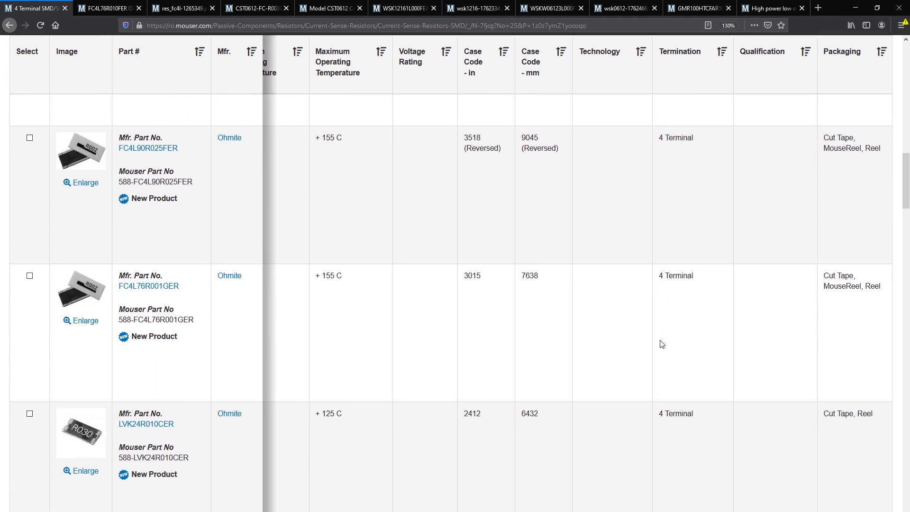
pyautogui.scroll(-4, 662, 344)
pyautogui.scroll(-12, 662, 344)
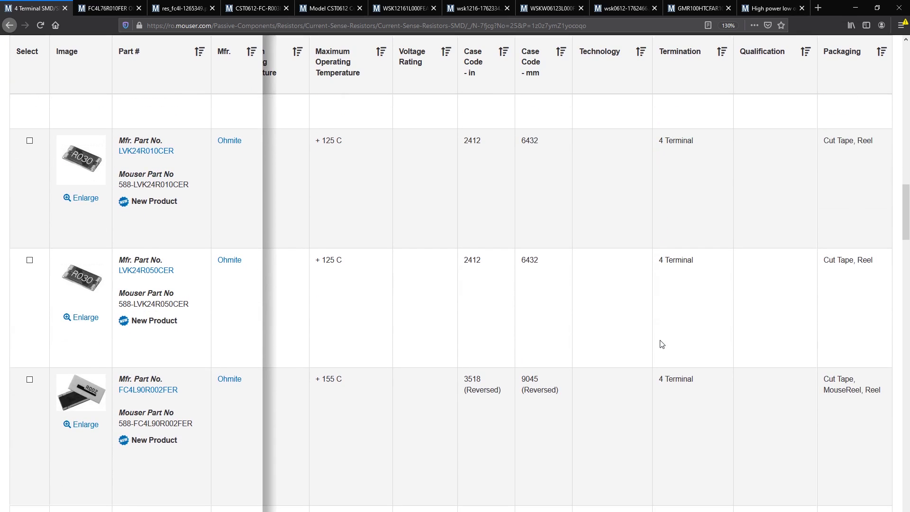
pyautogui.scroll(-8, 651, 341)
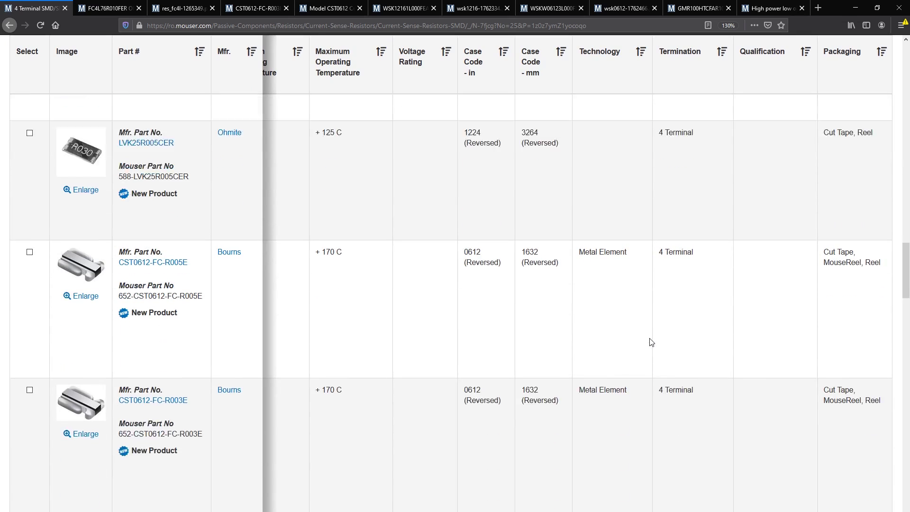
pyautogui.click(93, 4)
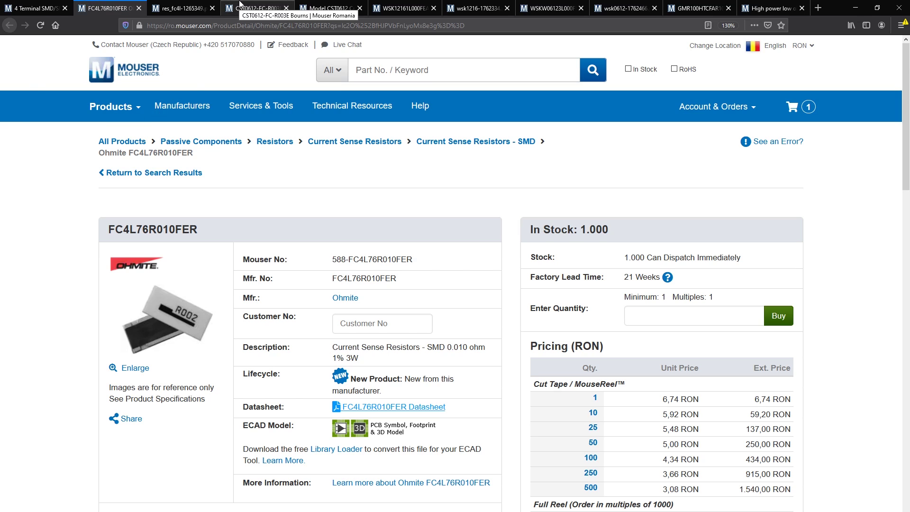
# Step: Review the Bourns CST0612-FC-R003E page, then the Vishay/Dale WSK12161L000FEA specifications
pyautogui.click(240, 4)
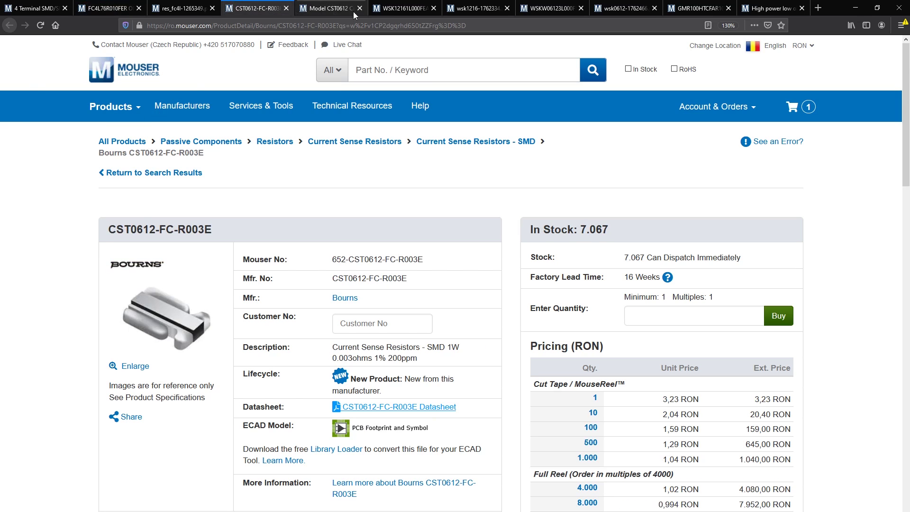
pyautogui.click(391, 9)
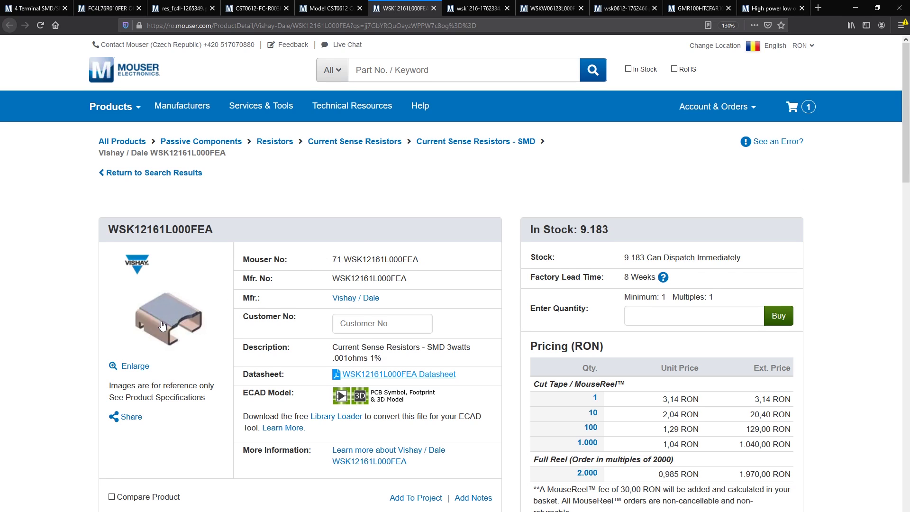
pyautogui.scroll(-2, 162, 323)
pyautogui.scroll(-2, 162, 327)
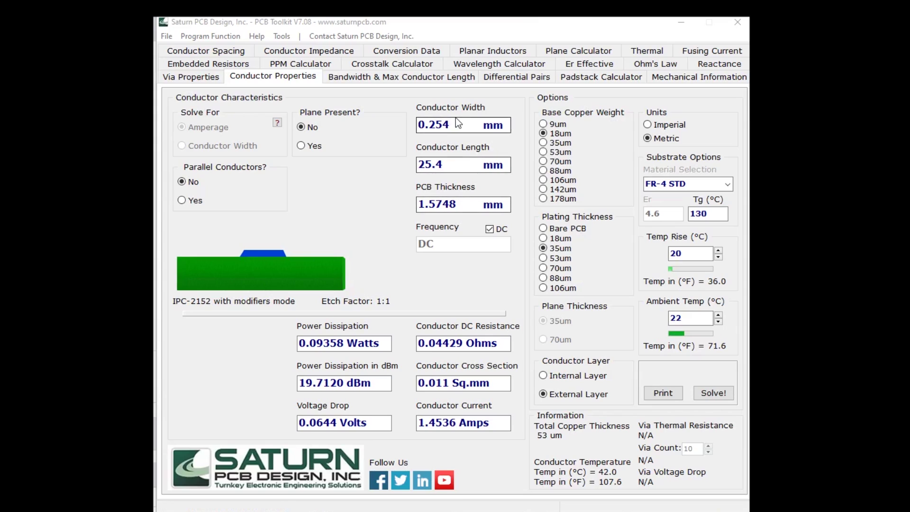
# Step: Set conductor width 0.3, length 30 and temperature rise 10 °C, then solve for 1.0641 A
pyautogui.moveTo(451, 124); pyautogui.dragTo(430, 124)
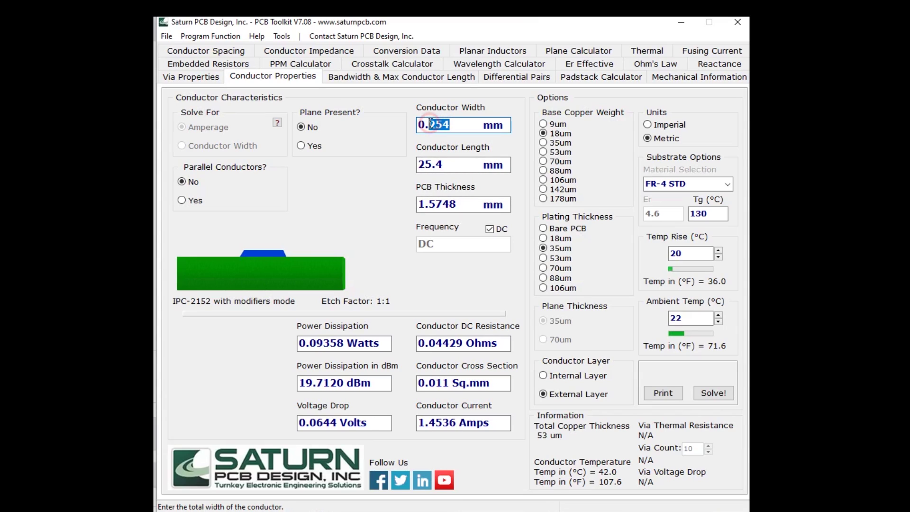
pyautogui.write('3')
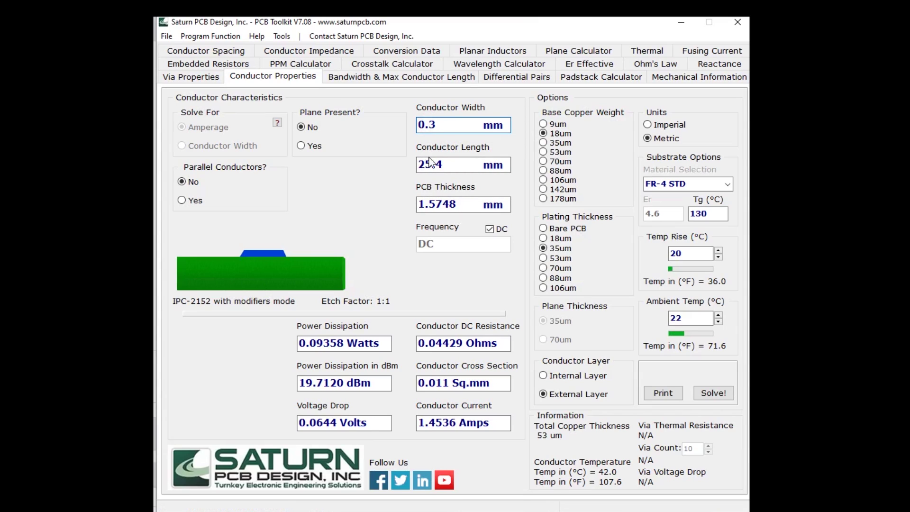
pyautogui.moveTo(439, 164); pyautogui.dragTo(418, 165)
pyautogui.press('BackSpace')
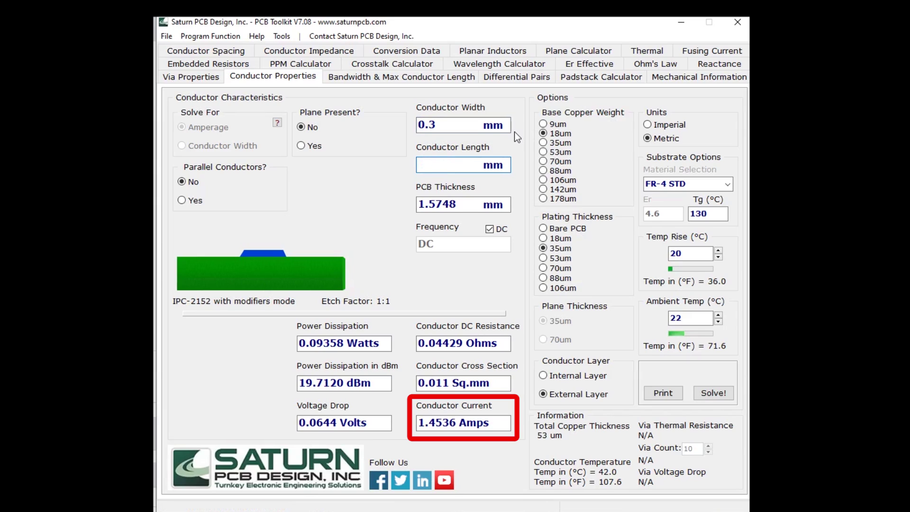
pyautogui.write('30')
pyautogui.click(442, 204)
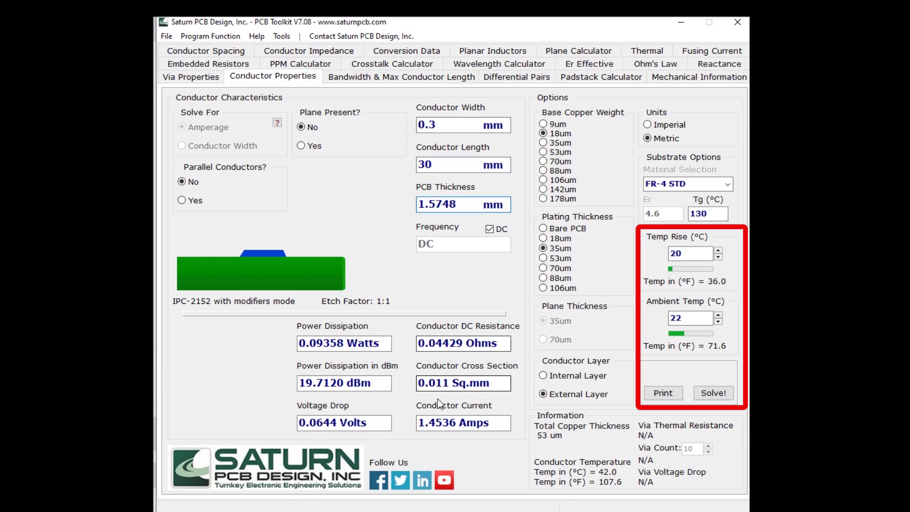
pyautogui.doubleClick(680, 254)
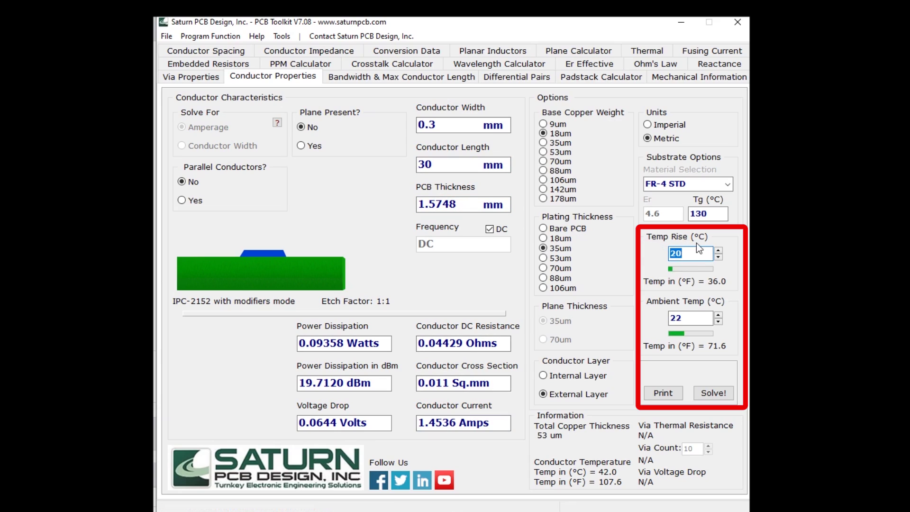
pyautogui.write('10')
pyautogui.click(706, 393)
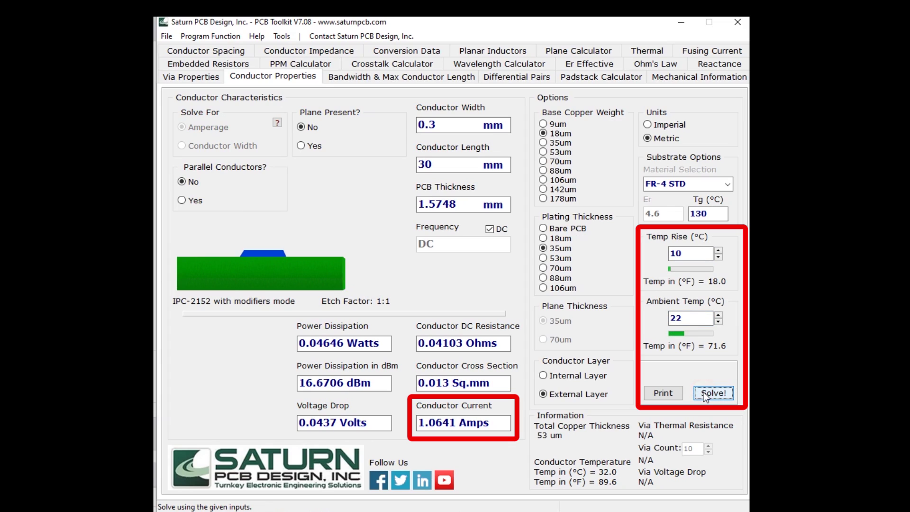